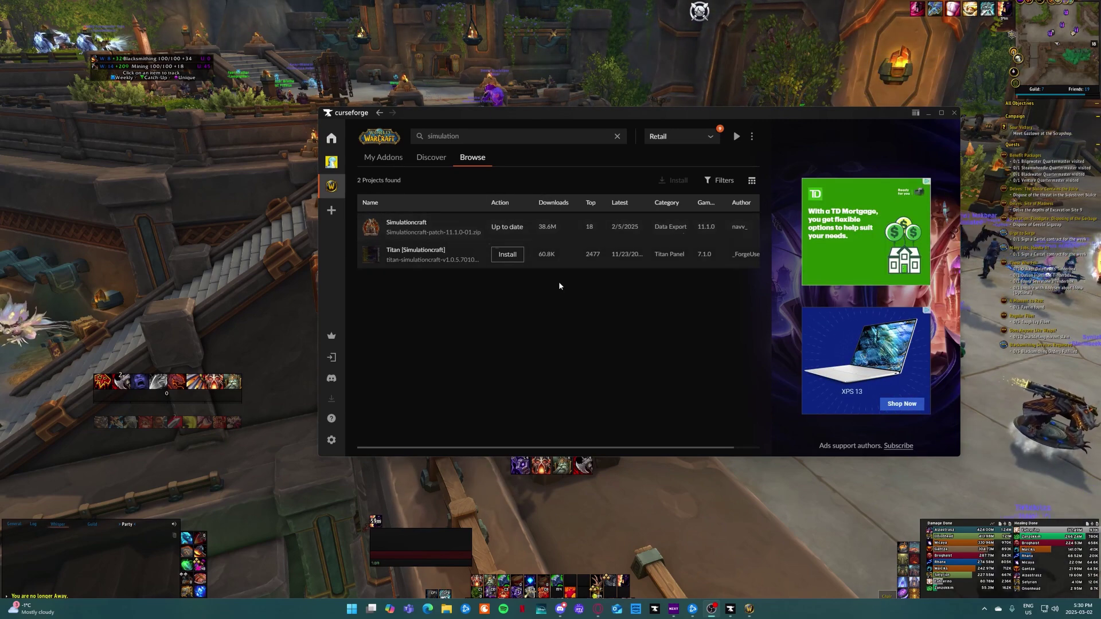
# Leave CurseForge and return to the full-screen World of Warcraft game window
pyautogui.click(195, 234)
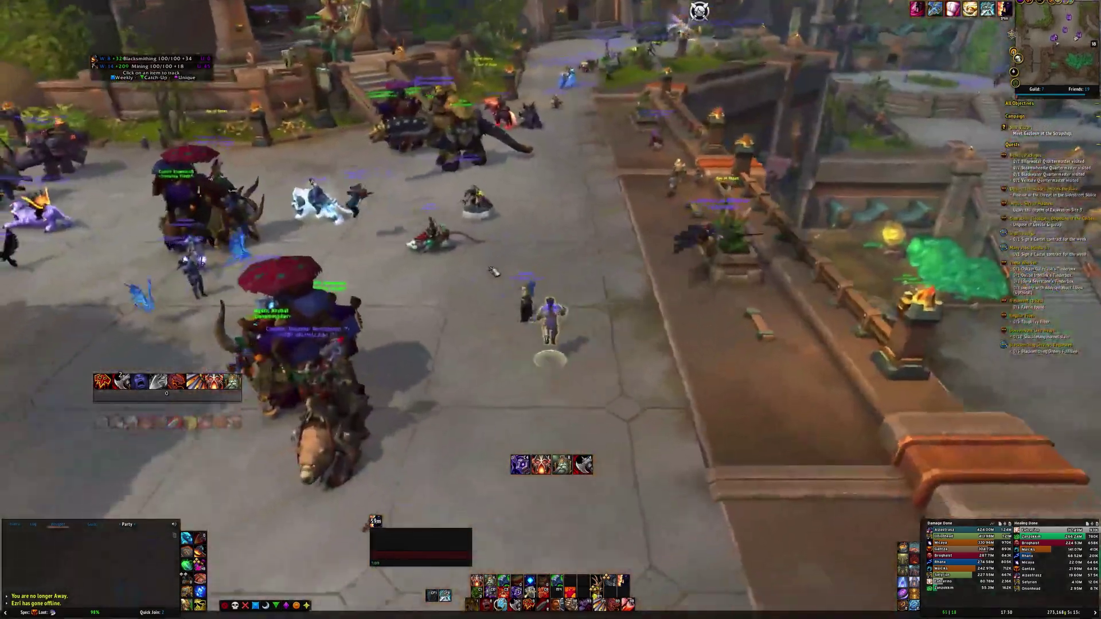
# Run /simc in chat, copy the SimulationCraft export, and switch to the Raidbots browser
pyautogui.moveTo(494, 272); pyautogui.dragTo(556, 283)
pyautogui.press('Return')
pyautogui.write('/simc')
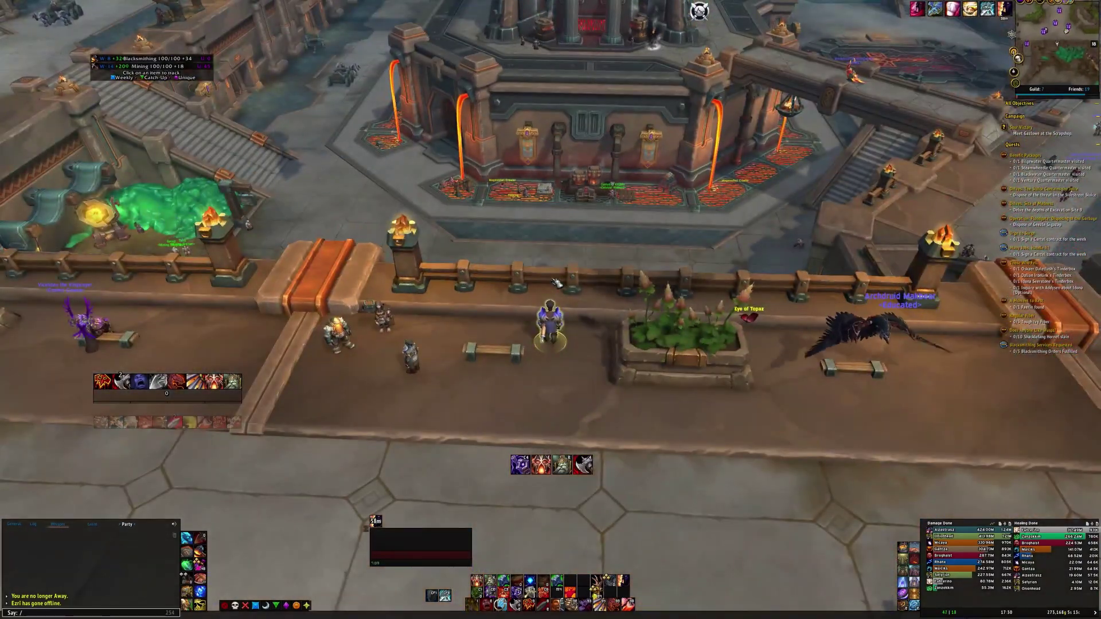
pyautogui.press('Return')
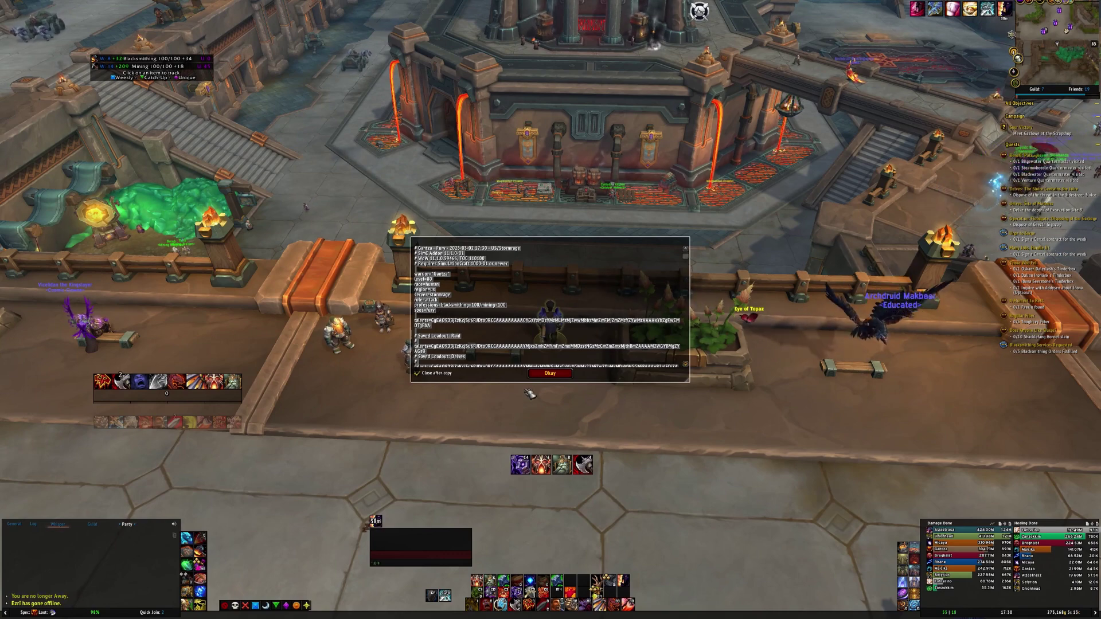
pyautogui.hotkey('ctrl', 'c')
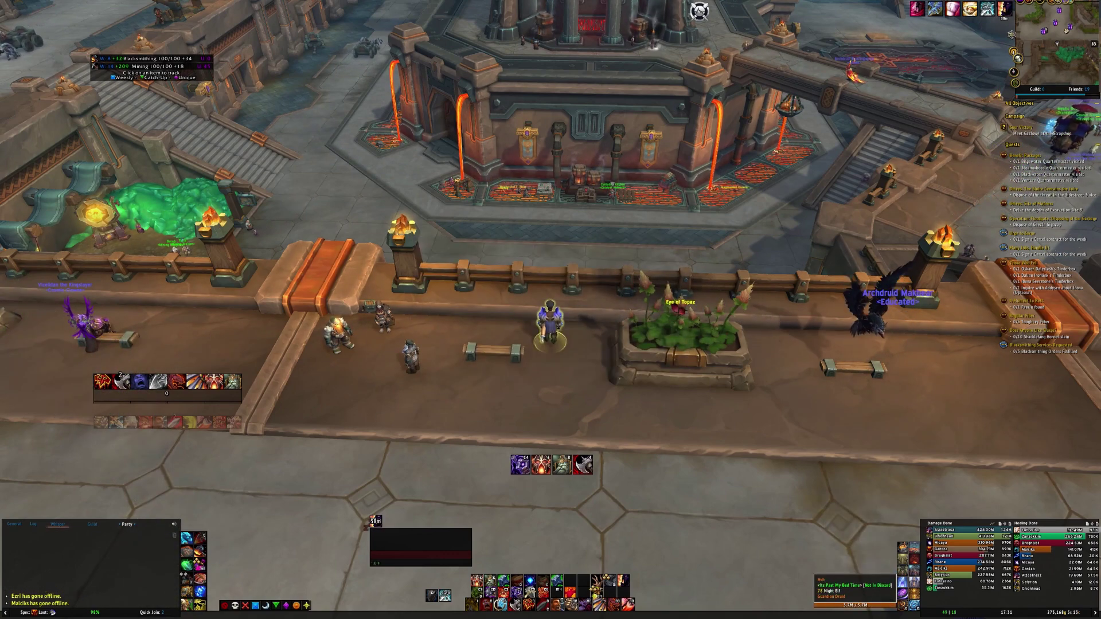
pyautogui.hotkey('alt', 'Tab')
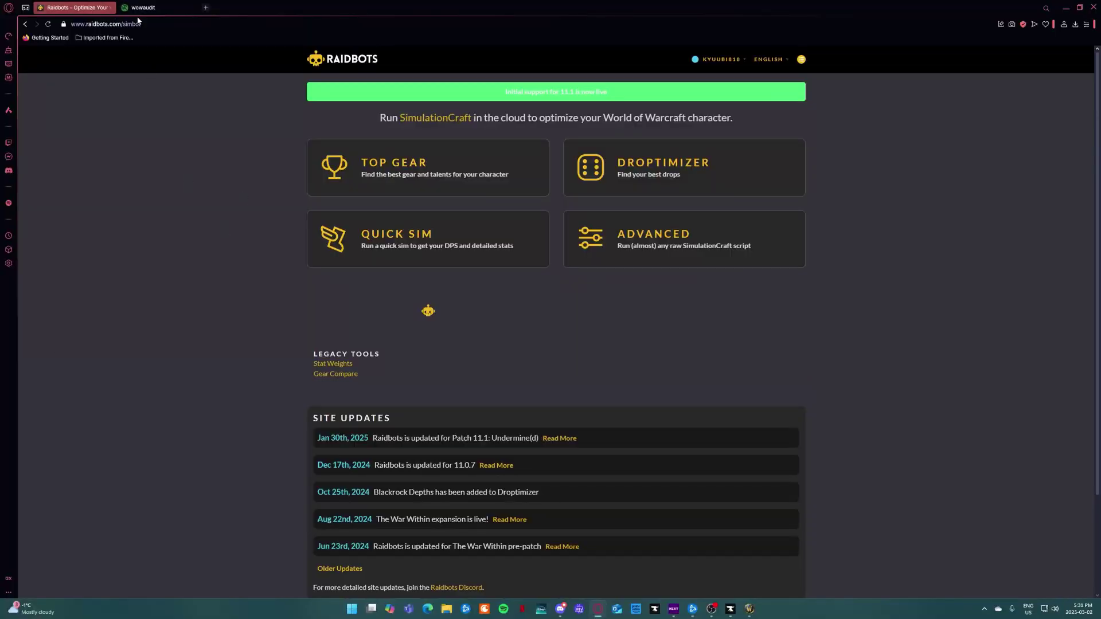
# Paste the SimC export into a Raidbots Droptimizer for Liberation of Undermine on Normal
pyautogui.click(636, 175)
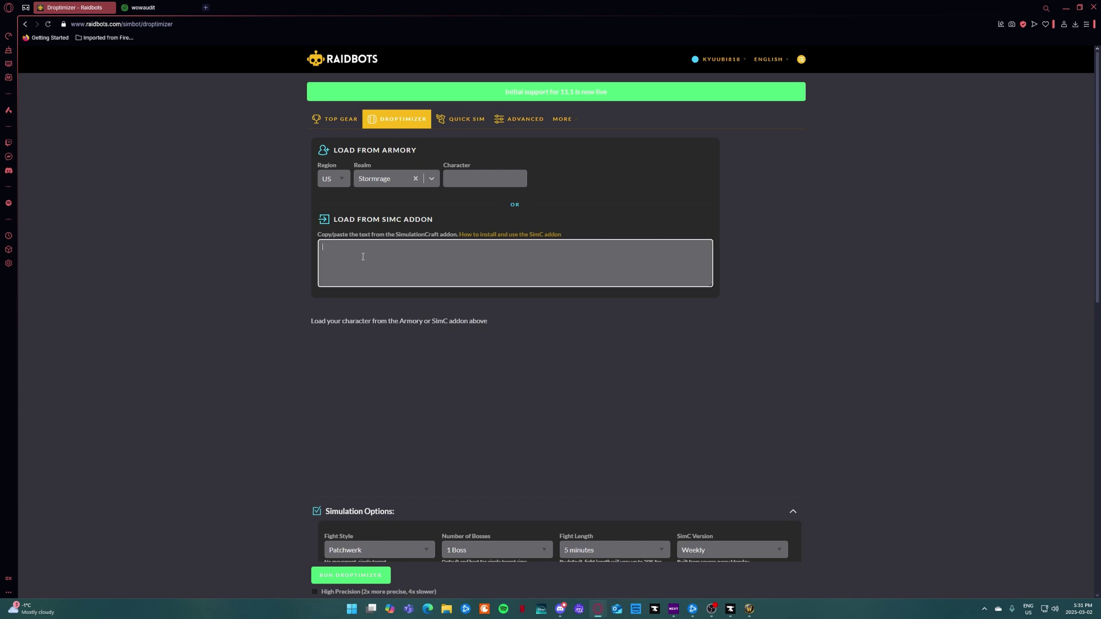
pyautogui.hotkey('ctrl', 'v')
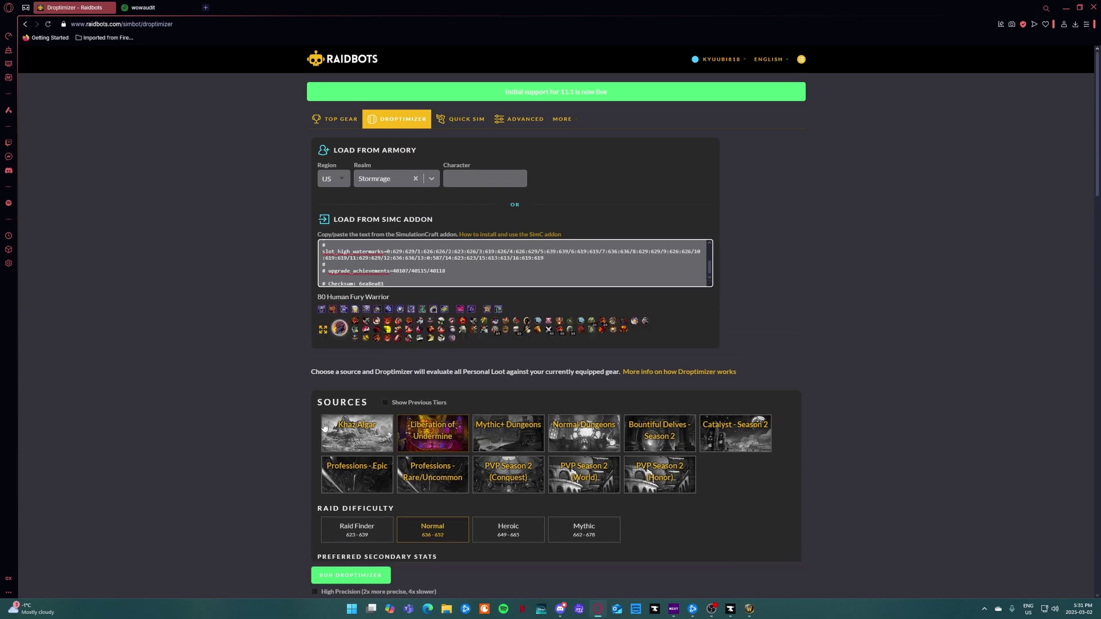
pyautogui.scroll(-3, 359, 399)
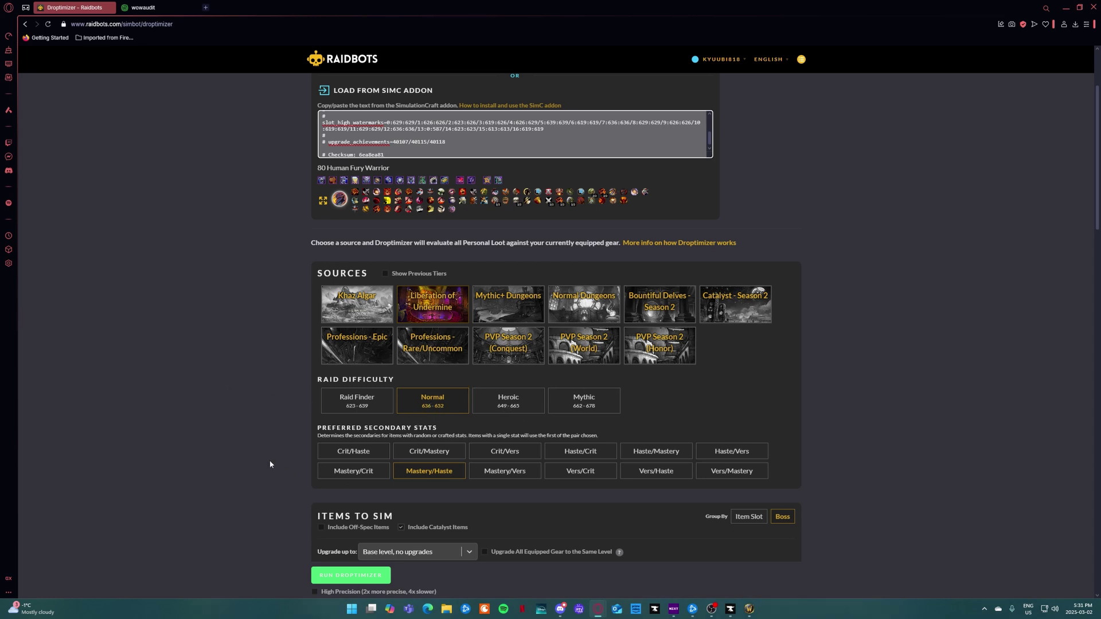
pyautogui.scroll(-2, 263, 456)
pyautogui.scroll(2, 344, 551)
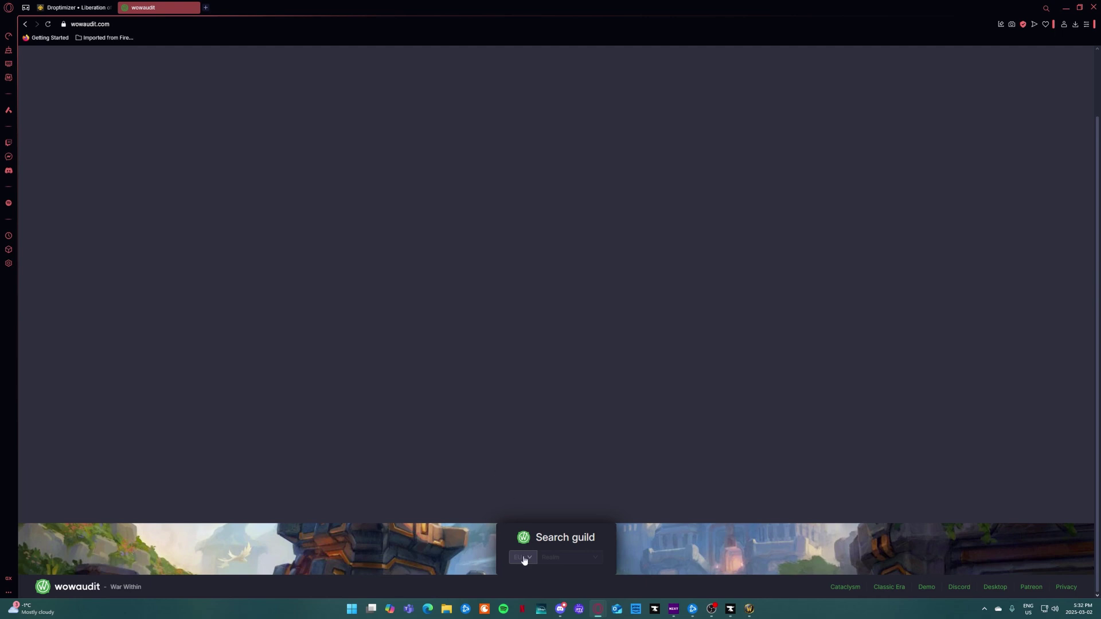
# Choose Stormrage as the realm in wowaudit's guild search and open the guild's results
pyautogui.click(552, 556)
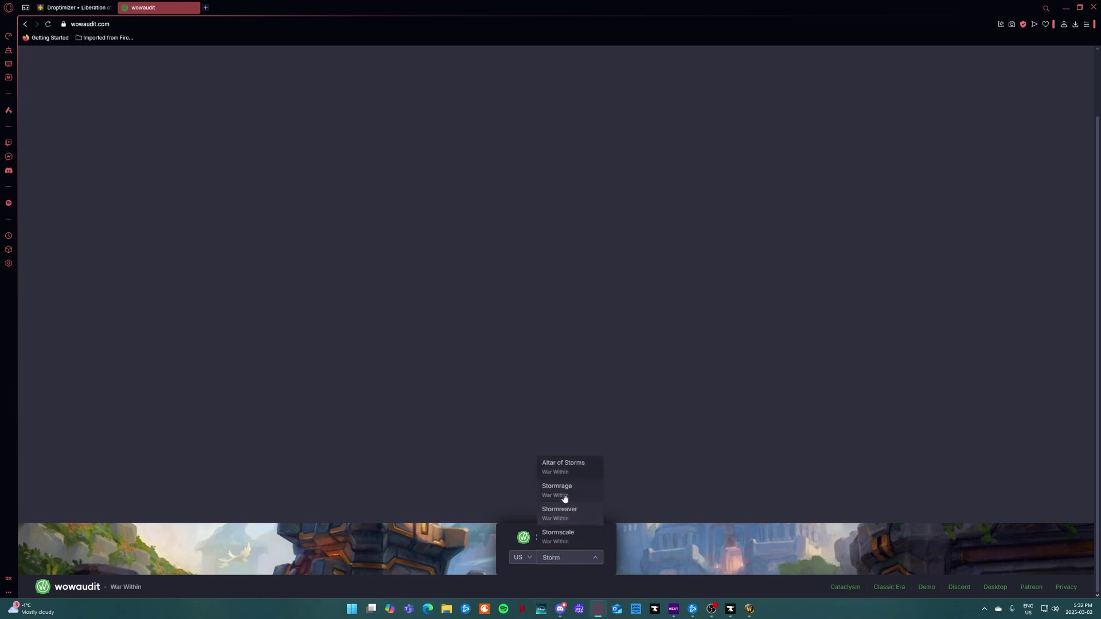
pyautogui.click(565, 492)
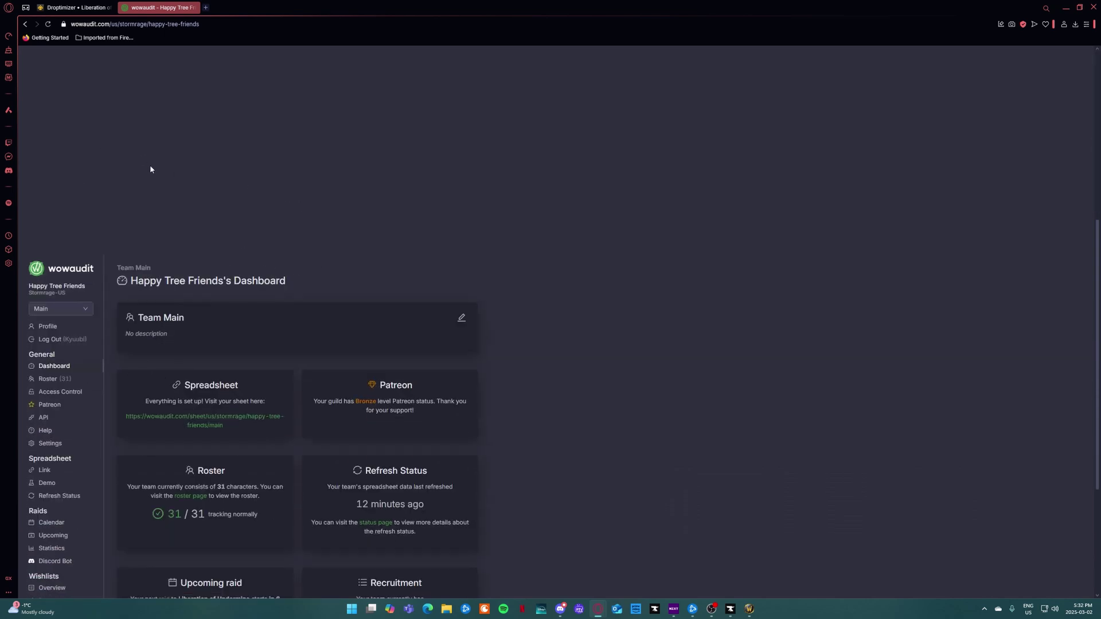
pyautogui.scroll(-1, 123, 271)
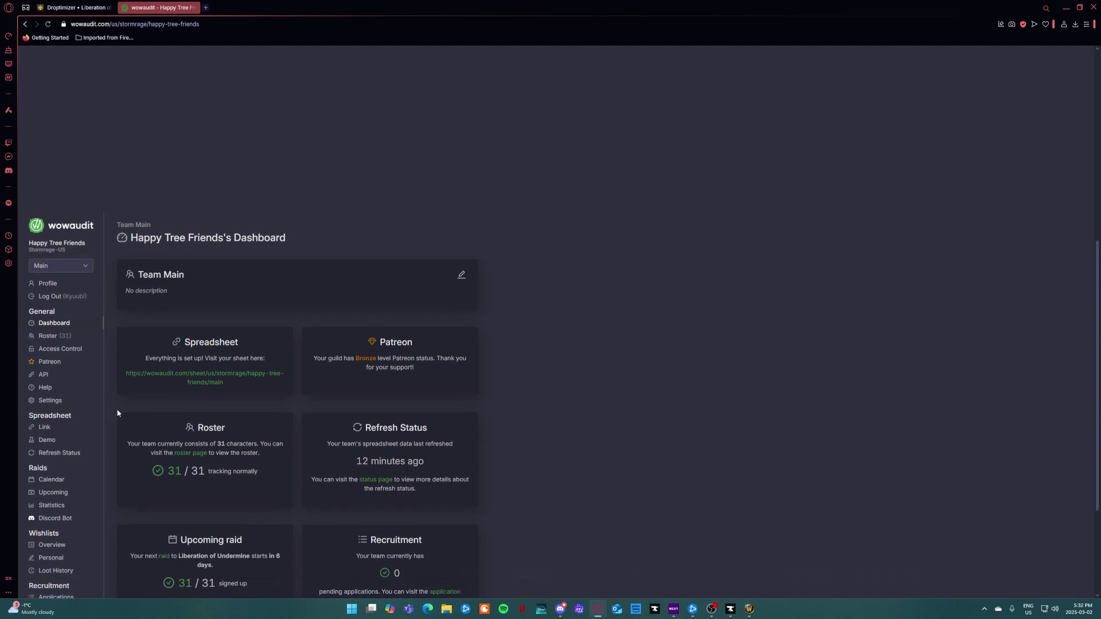
pyautogui.scroll(-2, 118, 413)
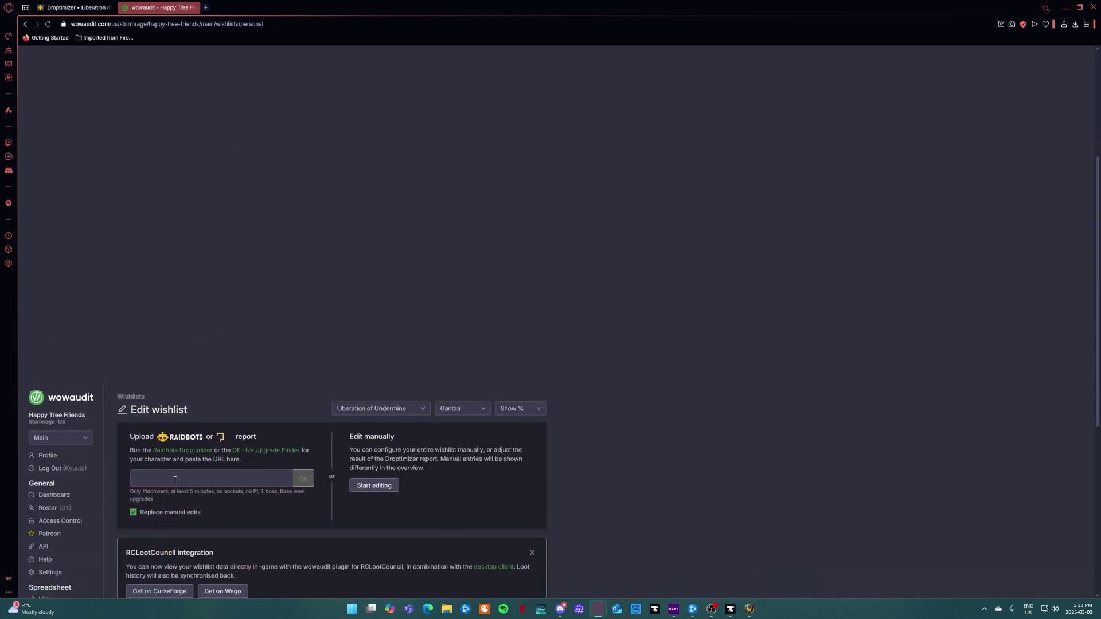
# Paste the Droptimizer report link into the wishlist and upload it
pyautogui.scroll(-1, 159, 444)
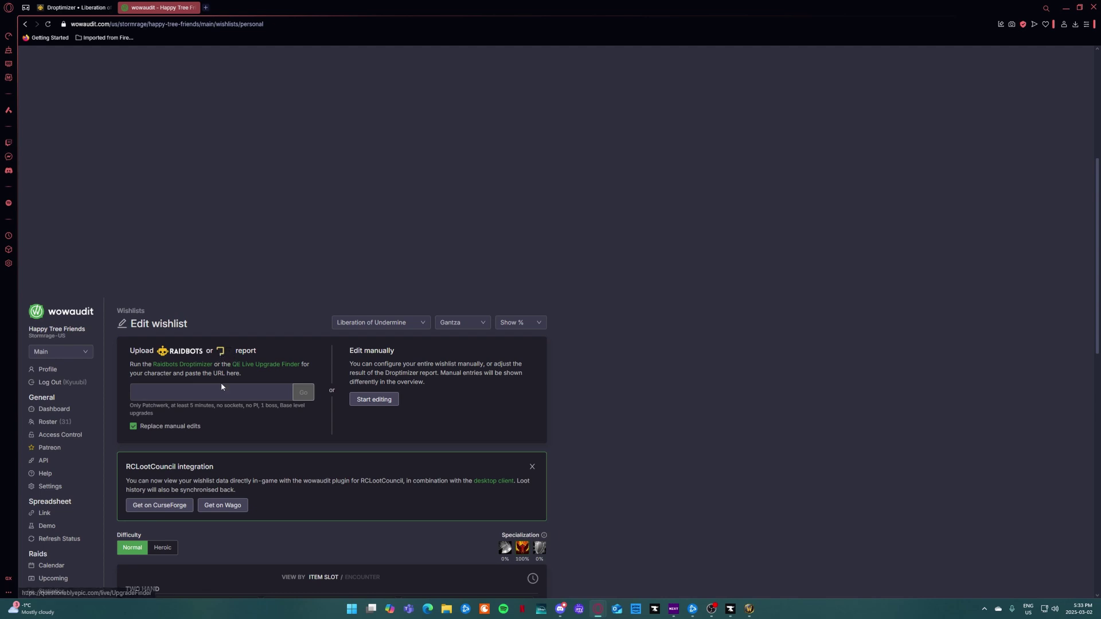
pyautogui.click(206, 397)
pyautogui.hotkey('ctrl', 'v')
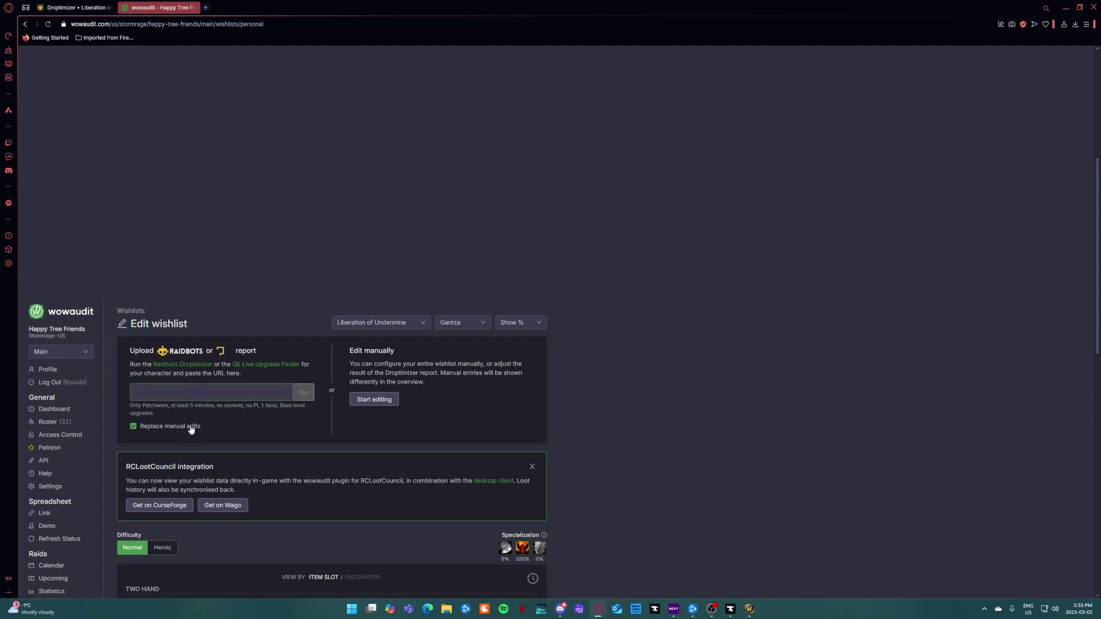
pyautogui.click(301, 395)
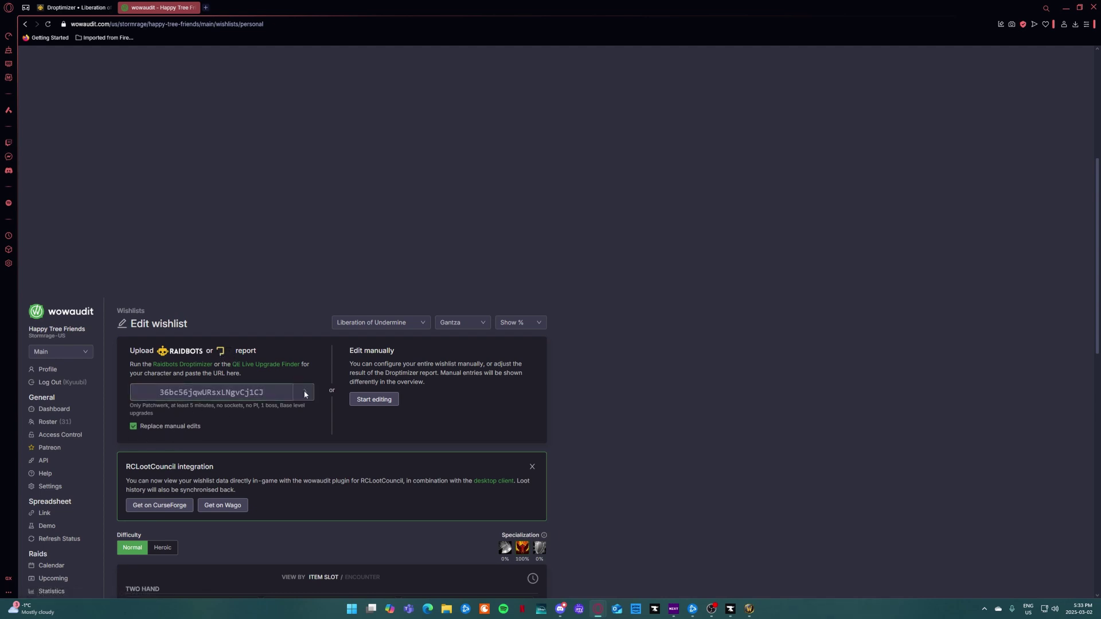
# Review the wishlist's item upgrades with a Heroic preview, then move to QE Live
pyautogui.scroll(-1, 273, 348)
pyautogui.scroll(-1, 274, 347)
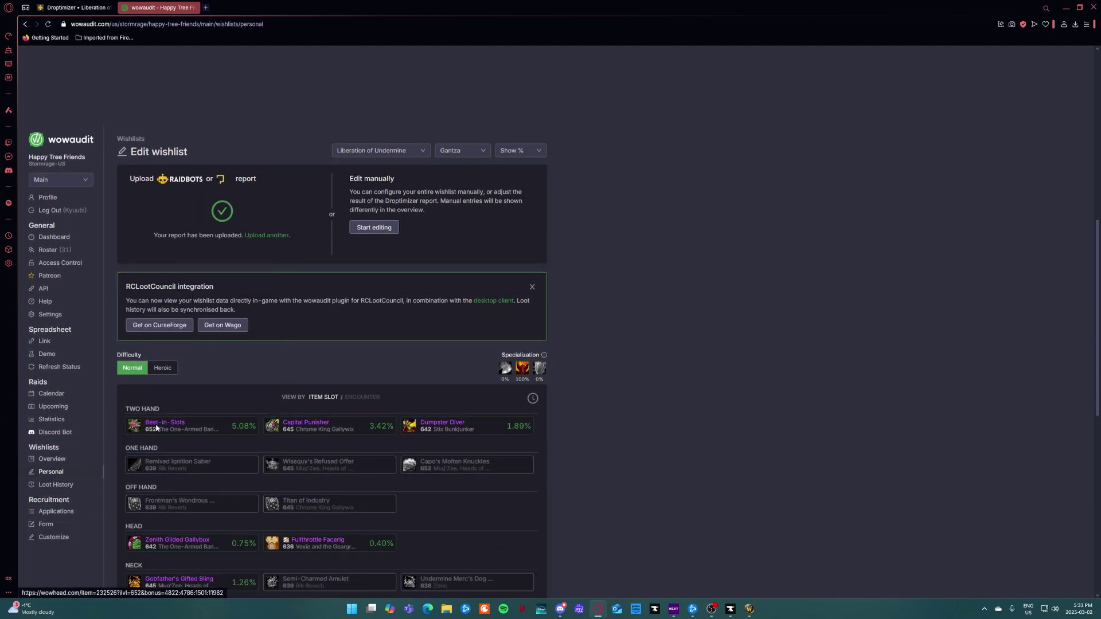
pyautogui.scroll(-1, 144, 396)
pyautogui.scroll(-2, 158, 320)
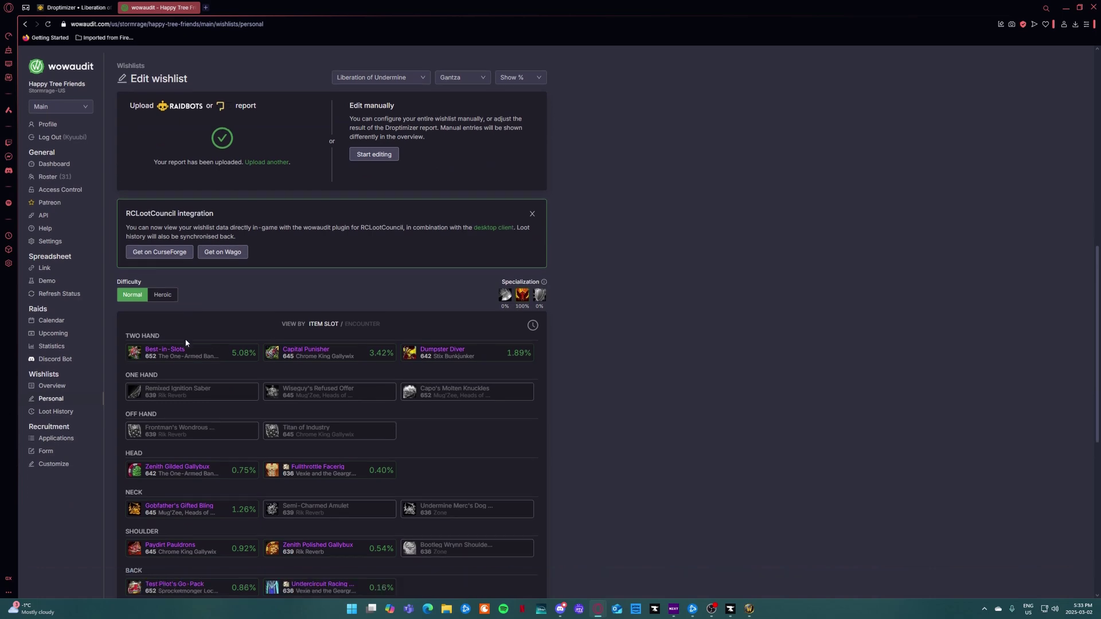
pyautogui.scroll(3, 161, 315)
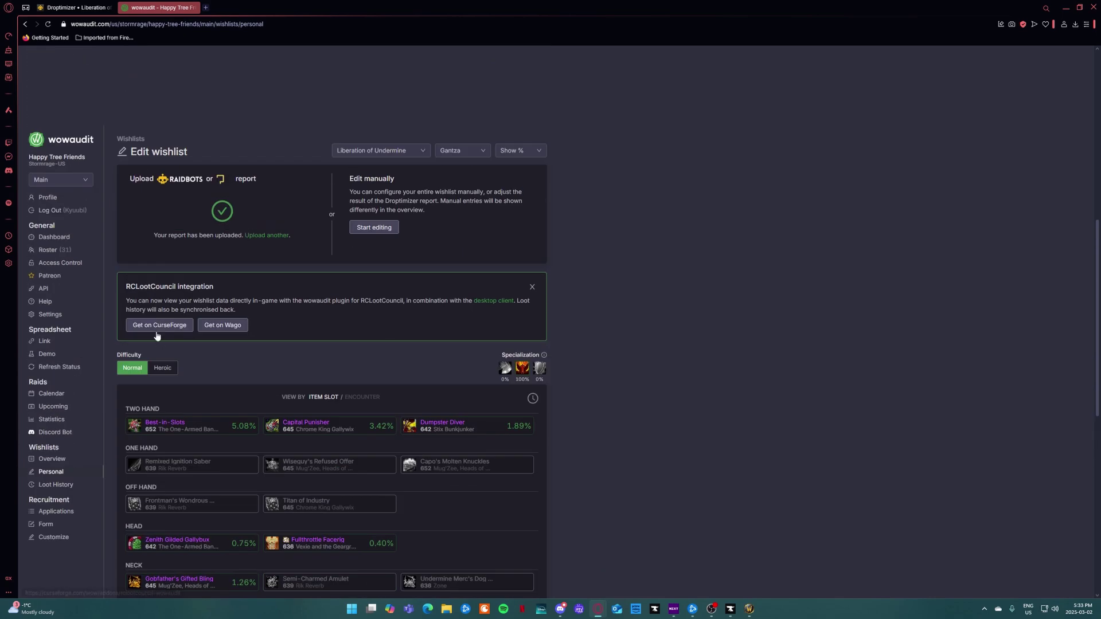
pyautogui.click(163, 370)
pyautogui.scroll(10, 246, 333)
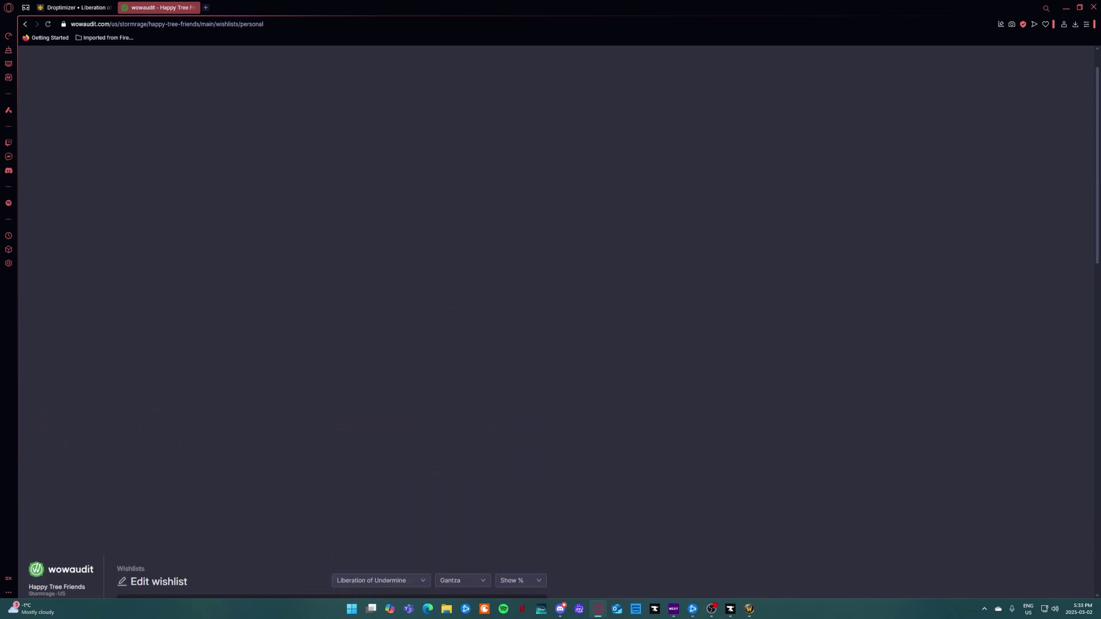
pyautogui.scroll(-5, 345, 363)
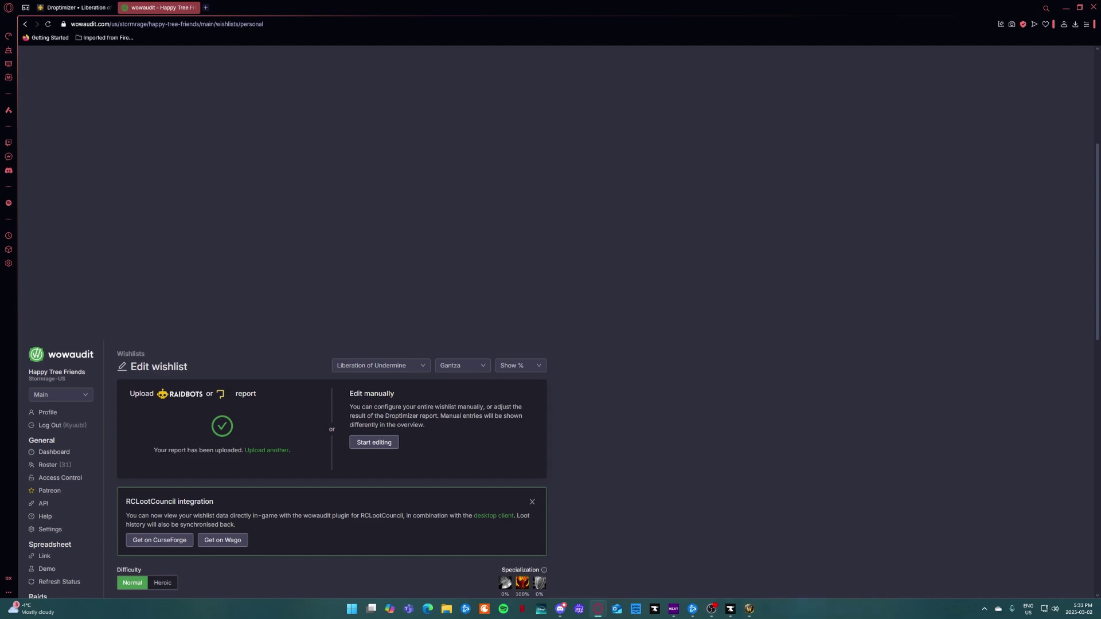
pyautogui.hotkey('alt', 'Tab')
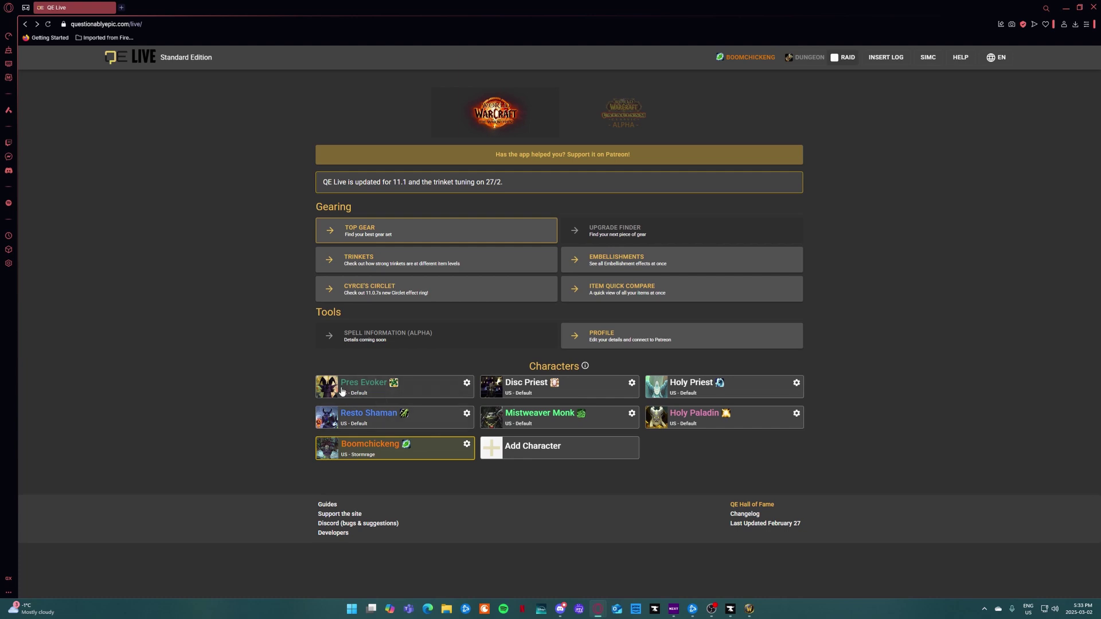
# Cancel Add Character and load questionablyepic.com/live/upgradefinder from the address bar
pyautogui.click(495, 449)
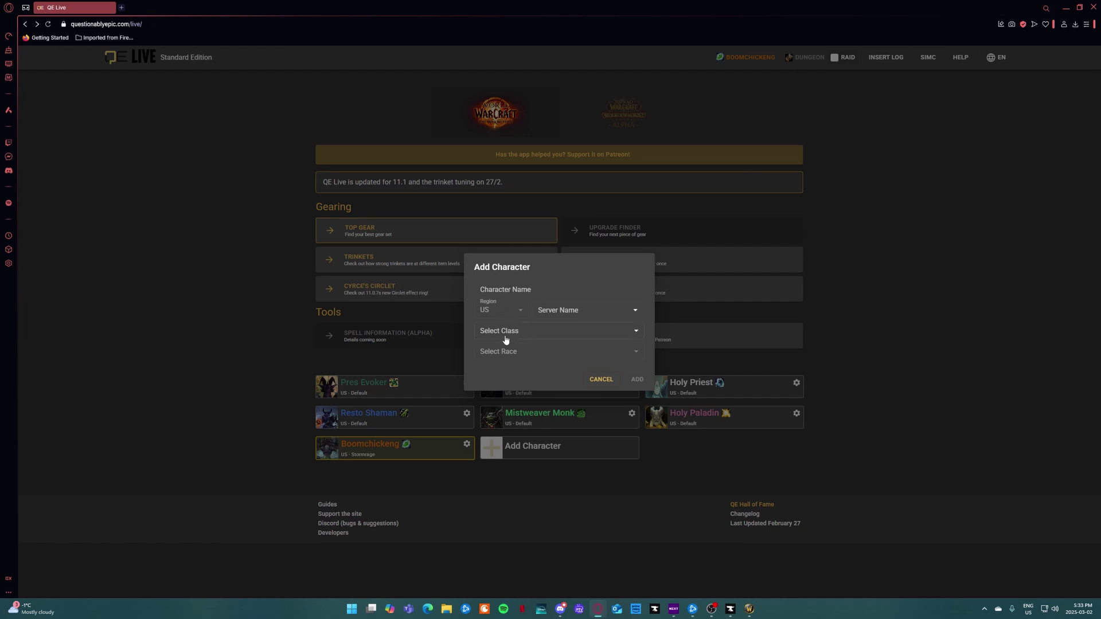
pyautogui.click(601, 379)
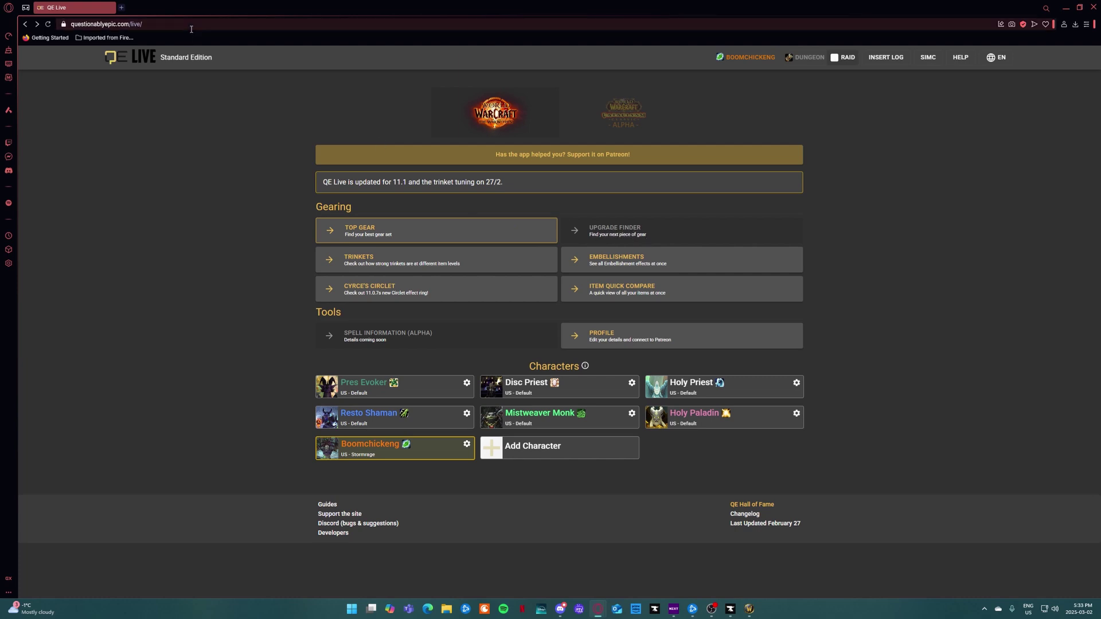
pyautogui.click(172, 23)
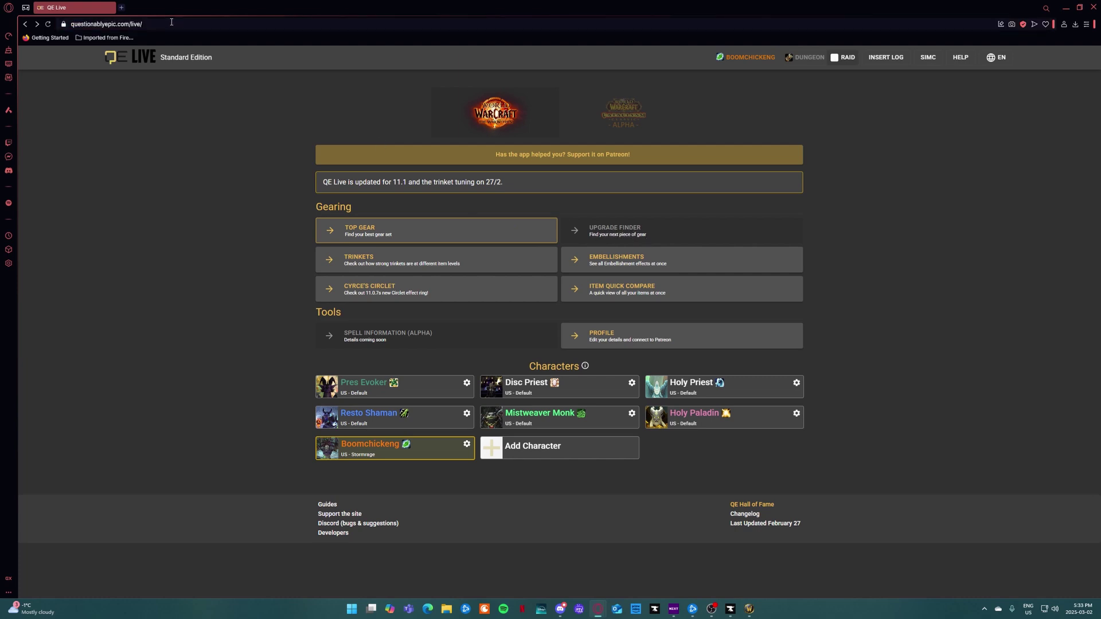
pyautogui.write('u')
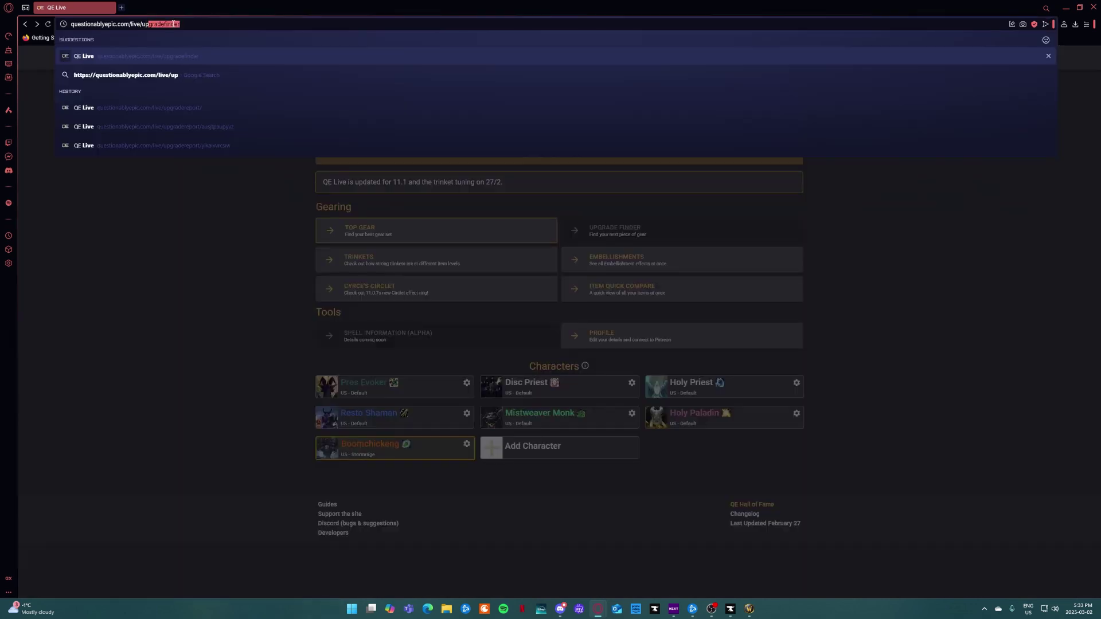
pyautogui.write('p')
pyautogui.press('BackSpace')
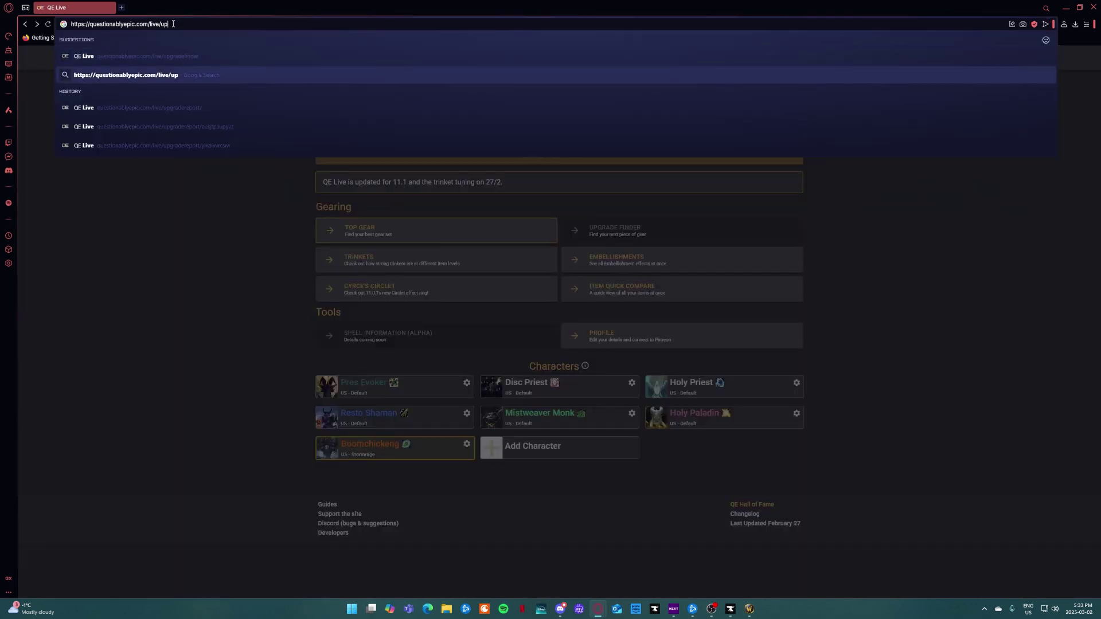
pyautogui.press('Up')
pyautogui.press('Return')
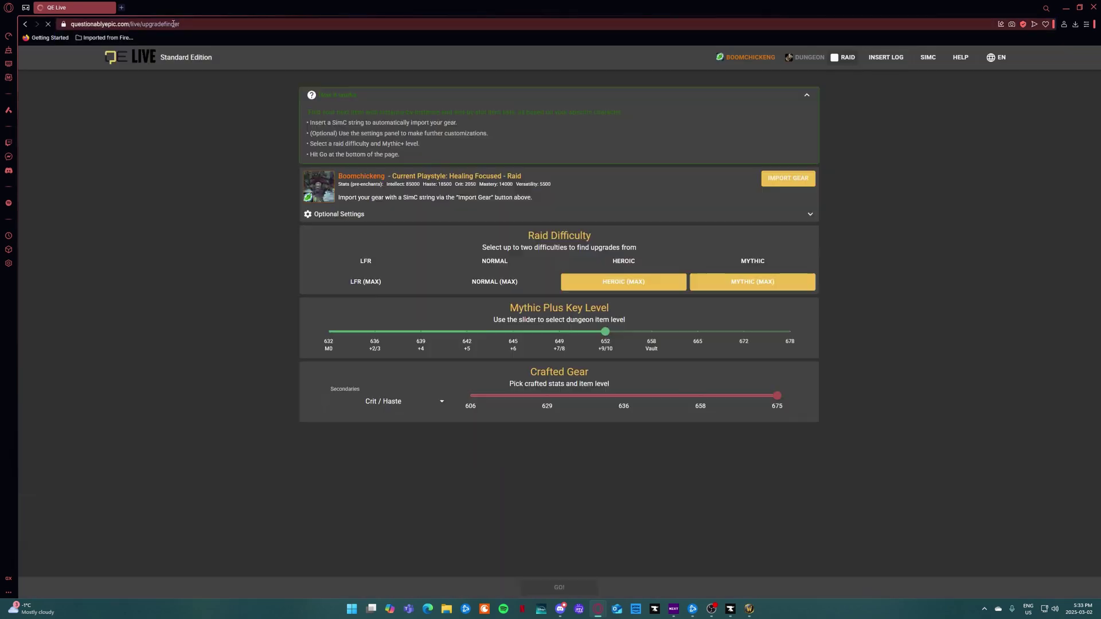
# Select Normal and Heroic raid difficulty and set Mythic Plus to 632 (M0)
pyautogui.click(779, 179)
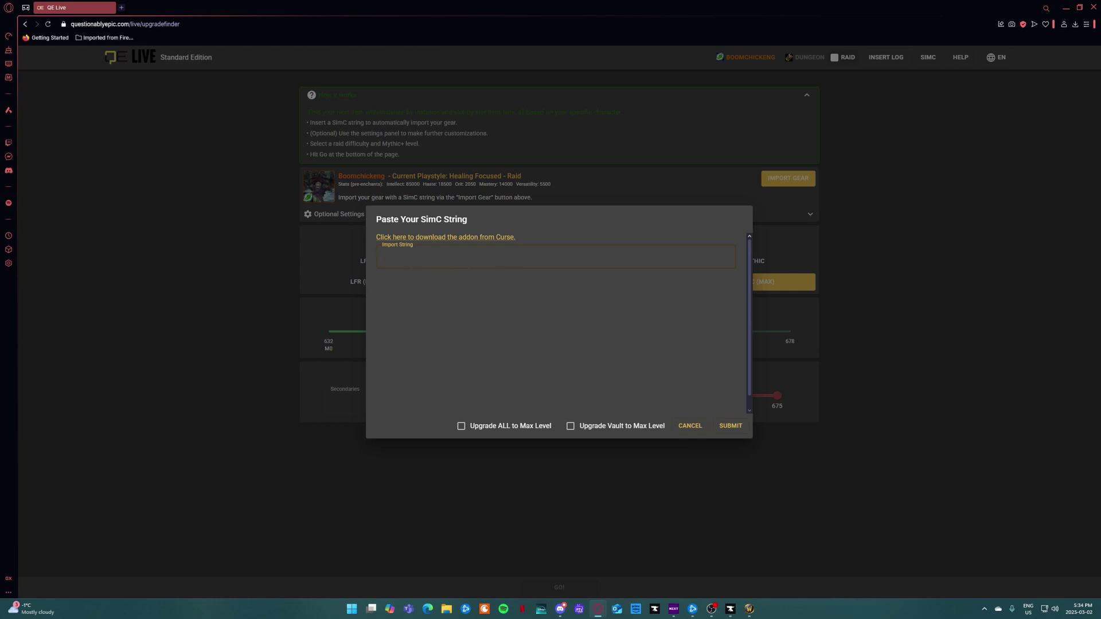
pyautogui.click(689, 427)
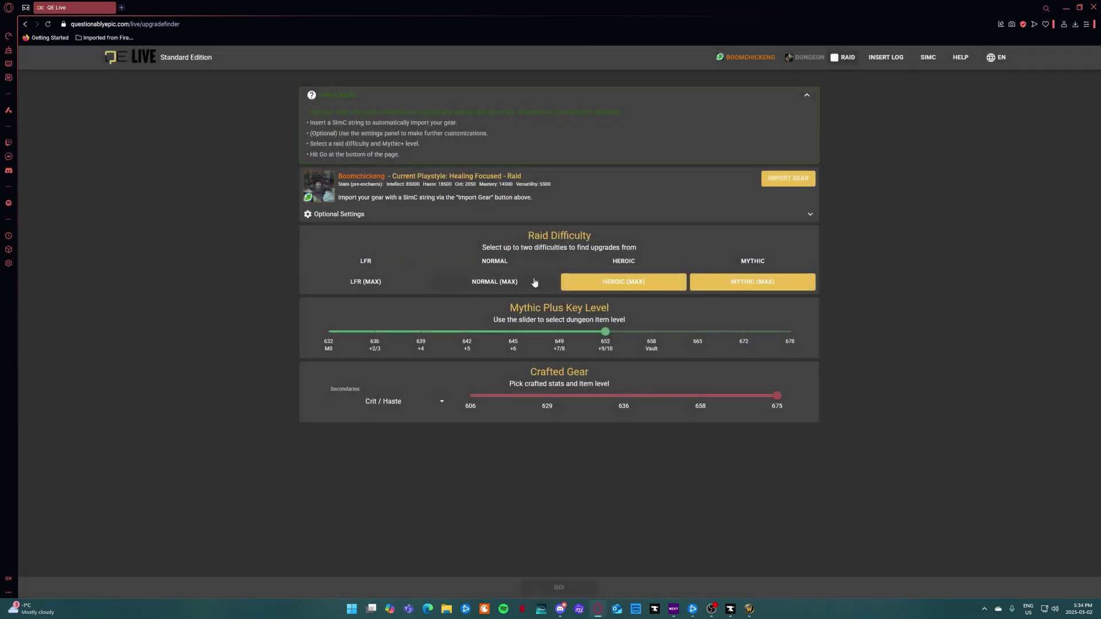
pyautogui.click(497, 267)
pyautogui.click(618, 267)
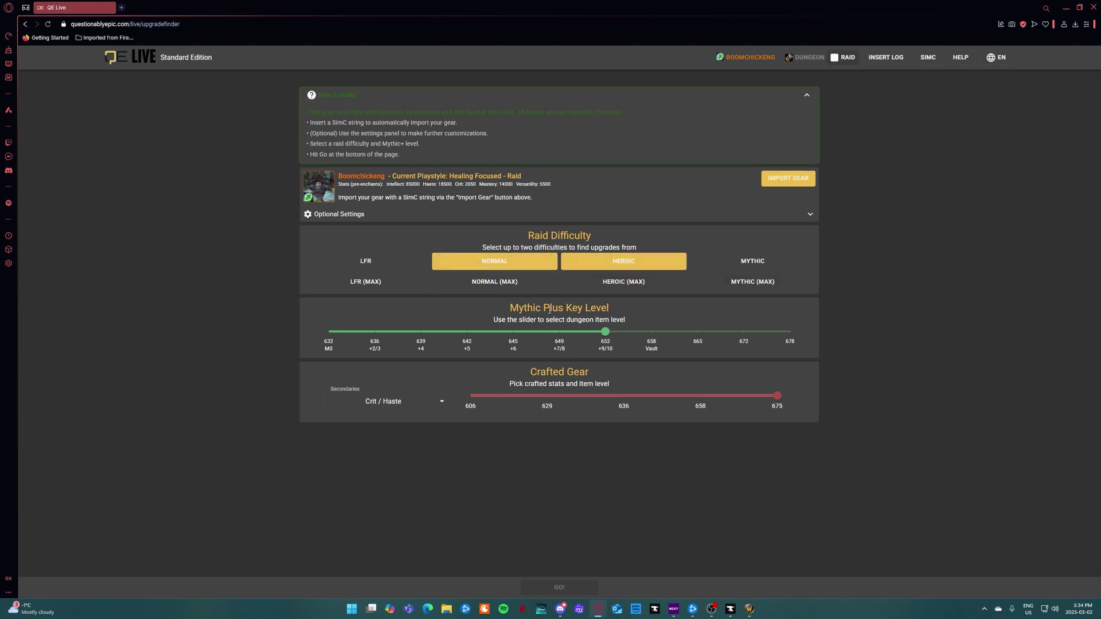
pyautogui.moveTo(605, 332); pyautogui.dragTo(301, 349)
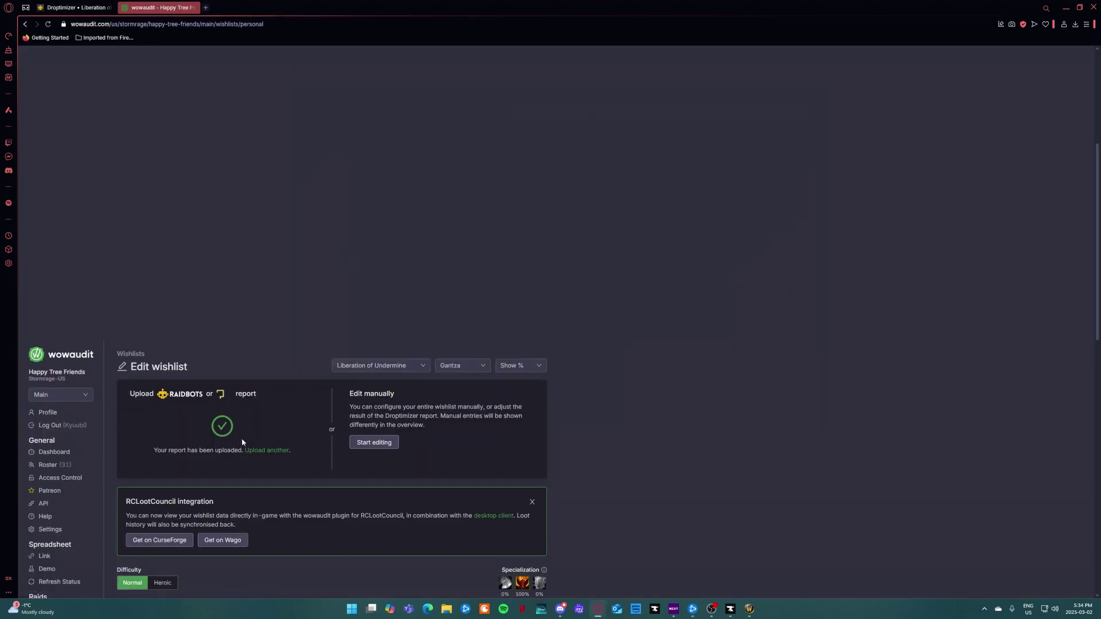
# Choose 'Upload another' to reveal an empty Raidbots report link field
pyautogui.click(252, 451)
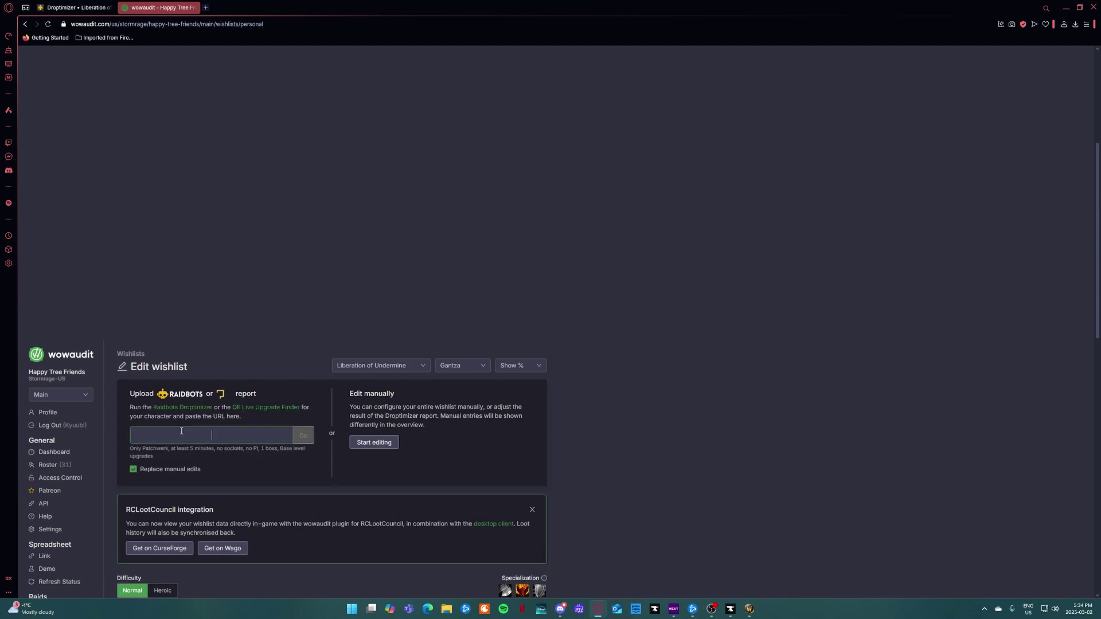
pyautogui.scroll(-2, 310, 307)
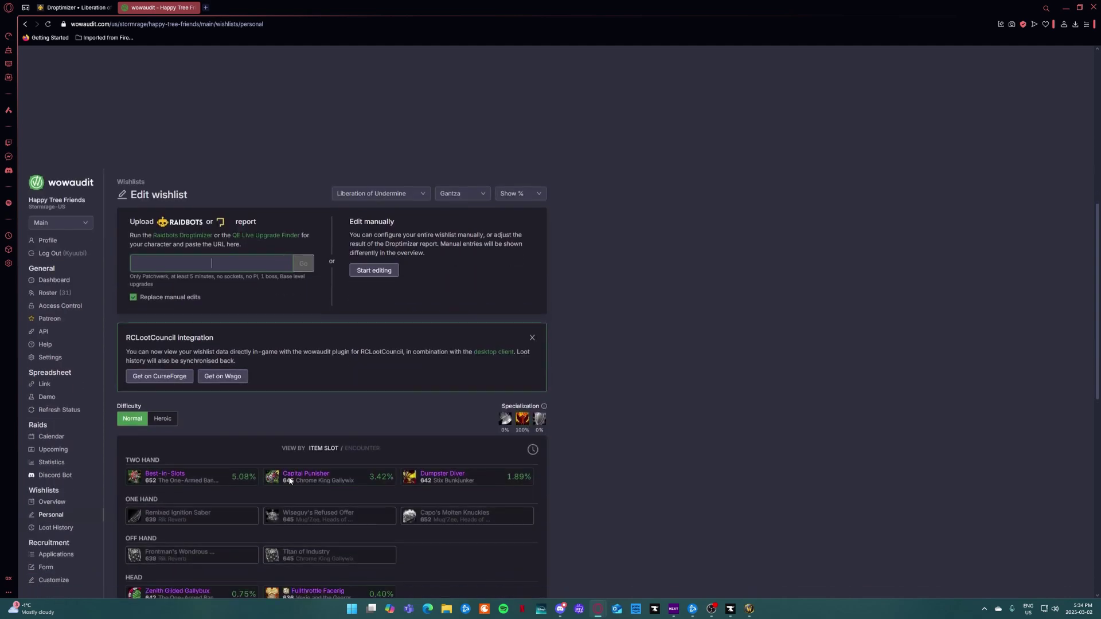